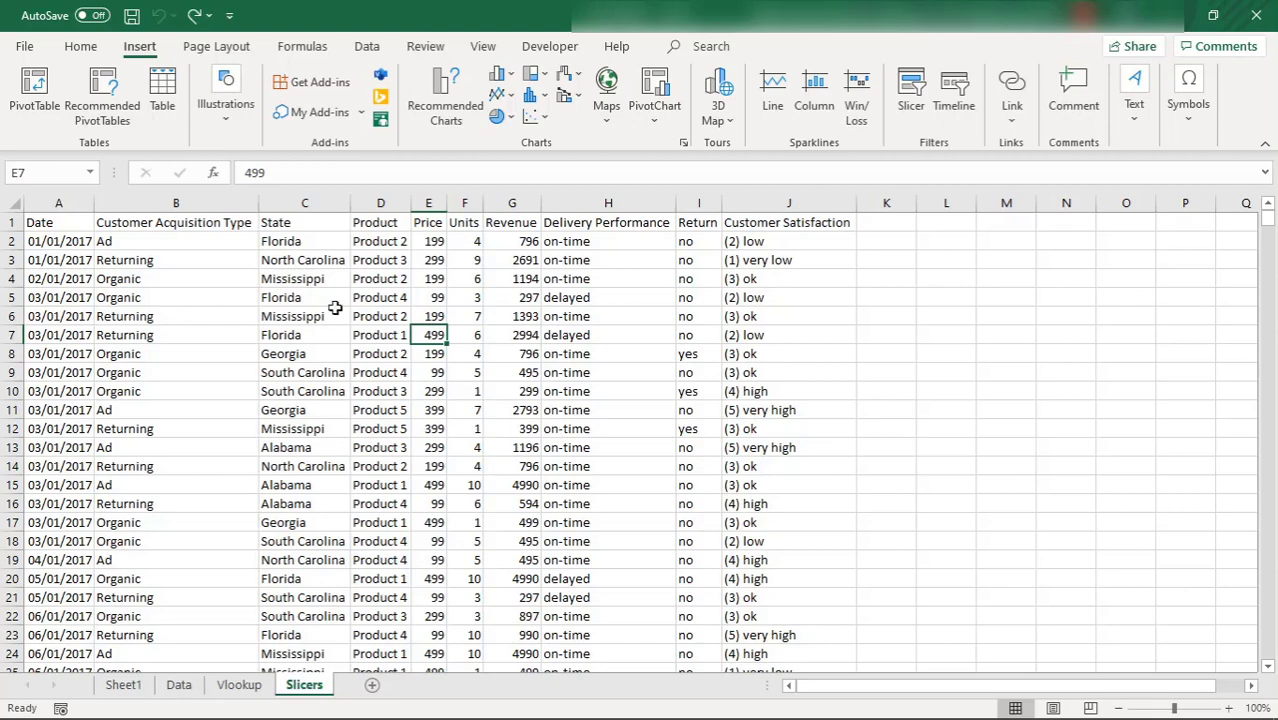
Format the data range A1:J5781 as a table with headers, using a black-header medium table style
click(57, 203)
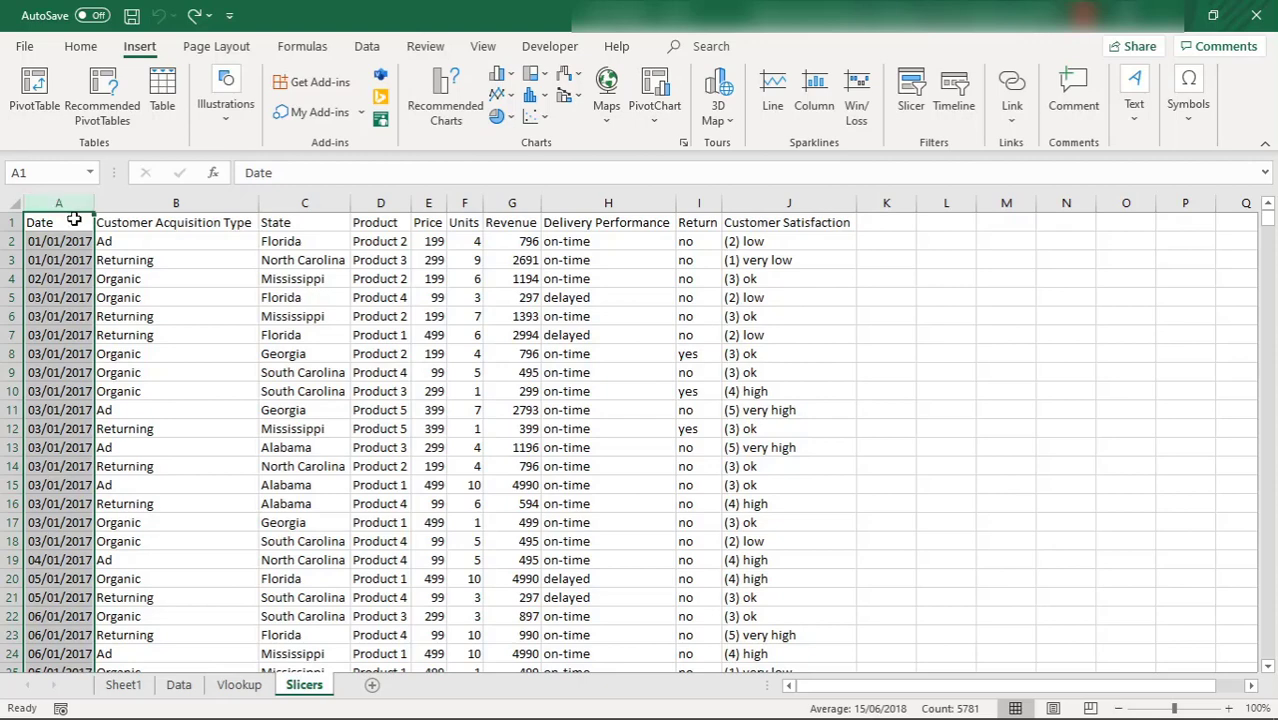
click(85, 220)
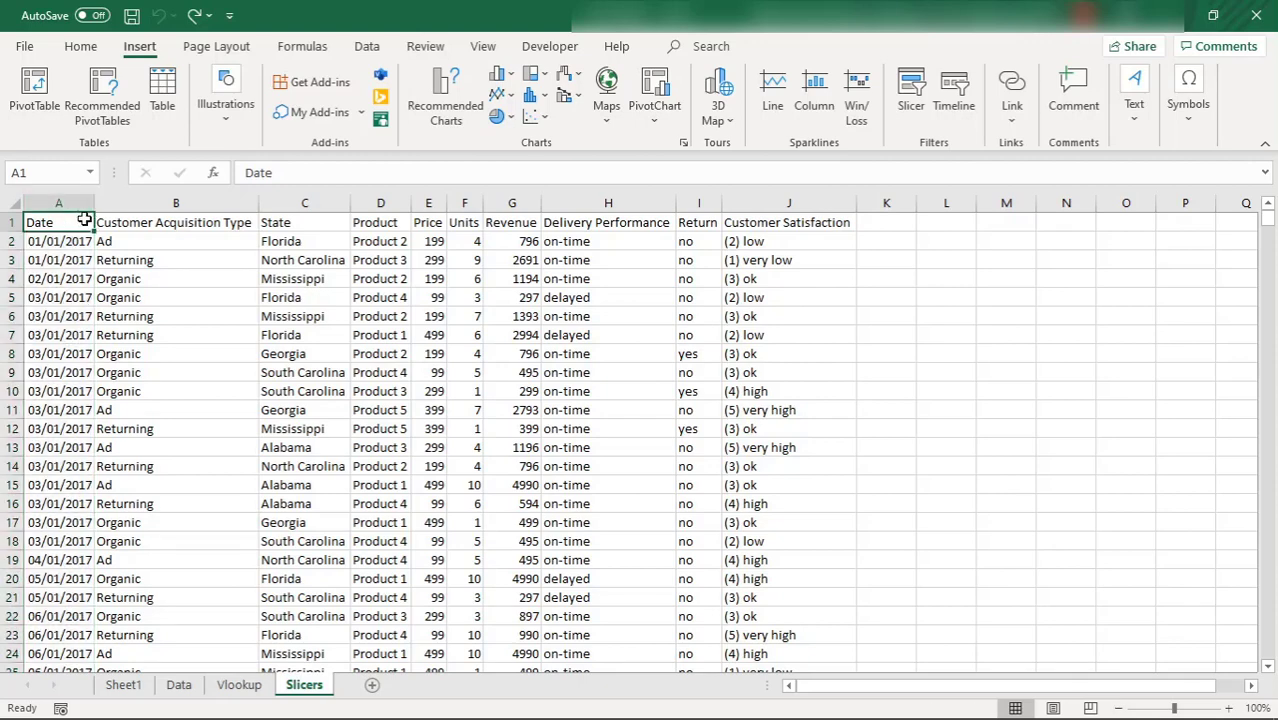
key(ctrl+shift+Down)
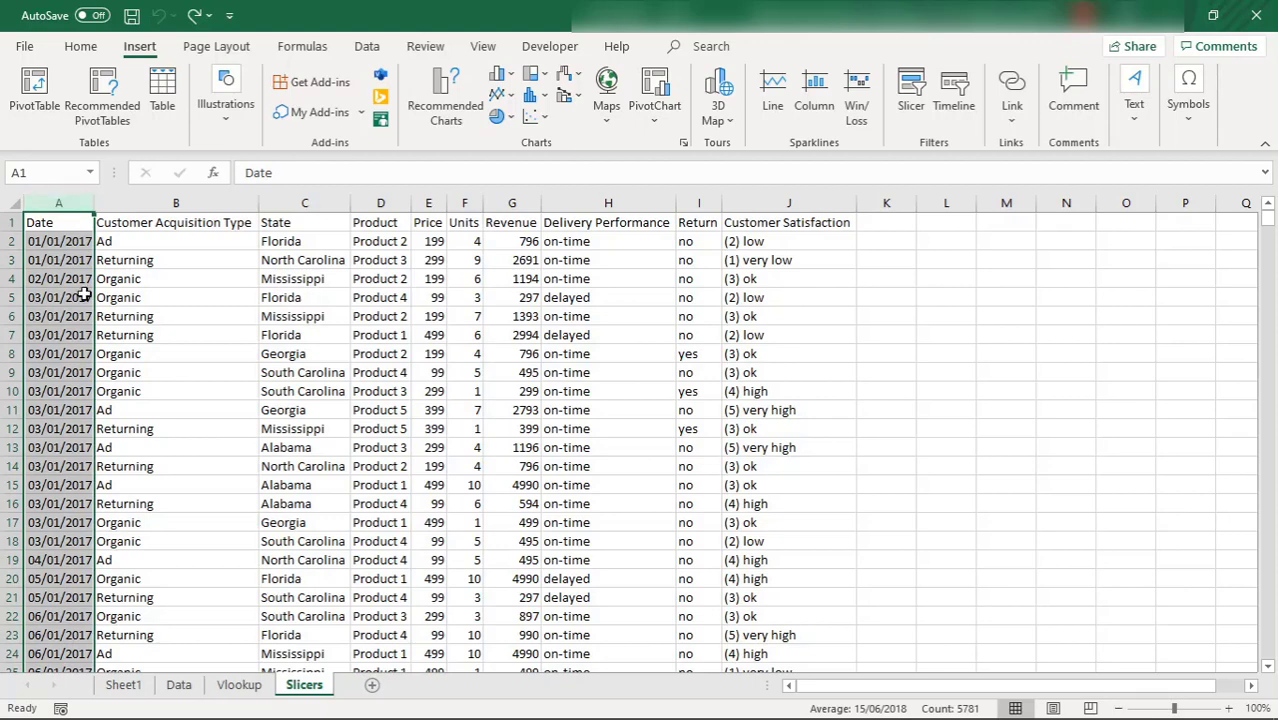
drag(72, 221, 795, 224)
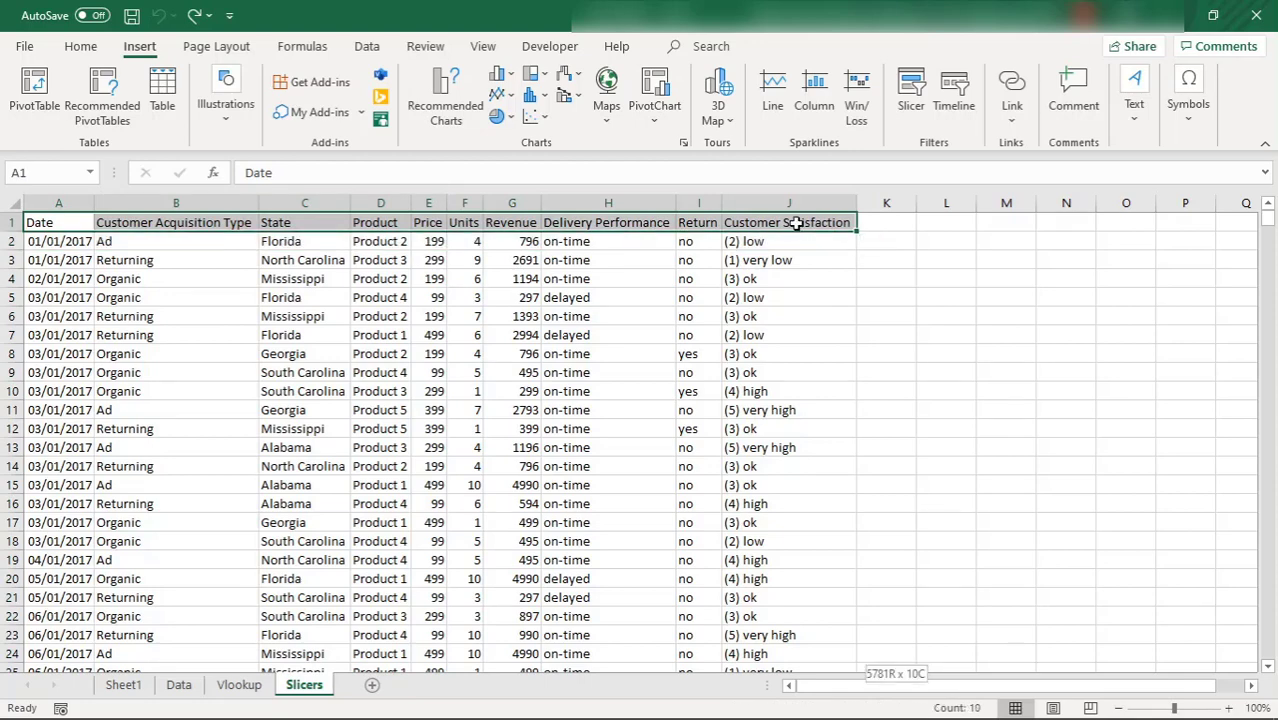
key(ctrl+shift+Down)
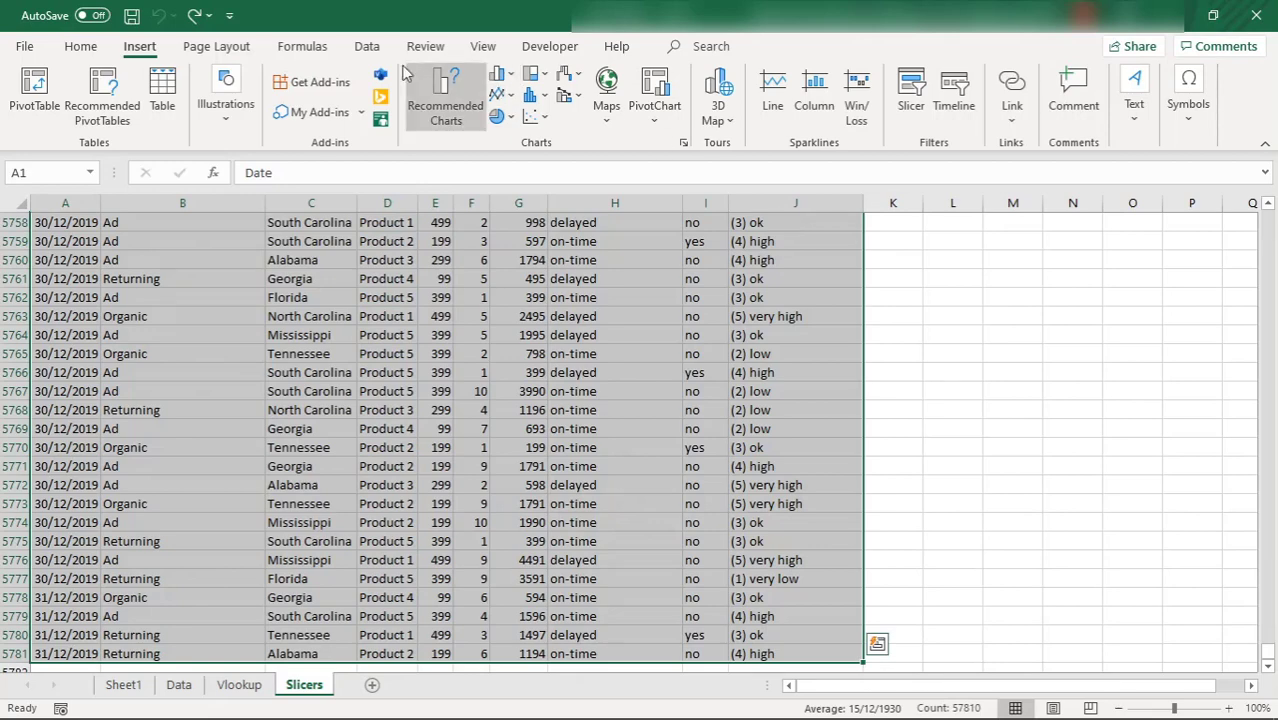
click(84, 47)
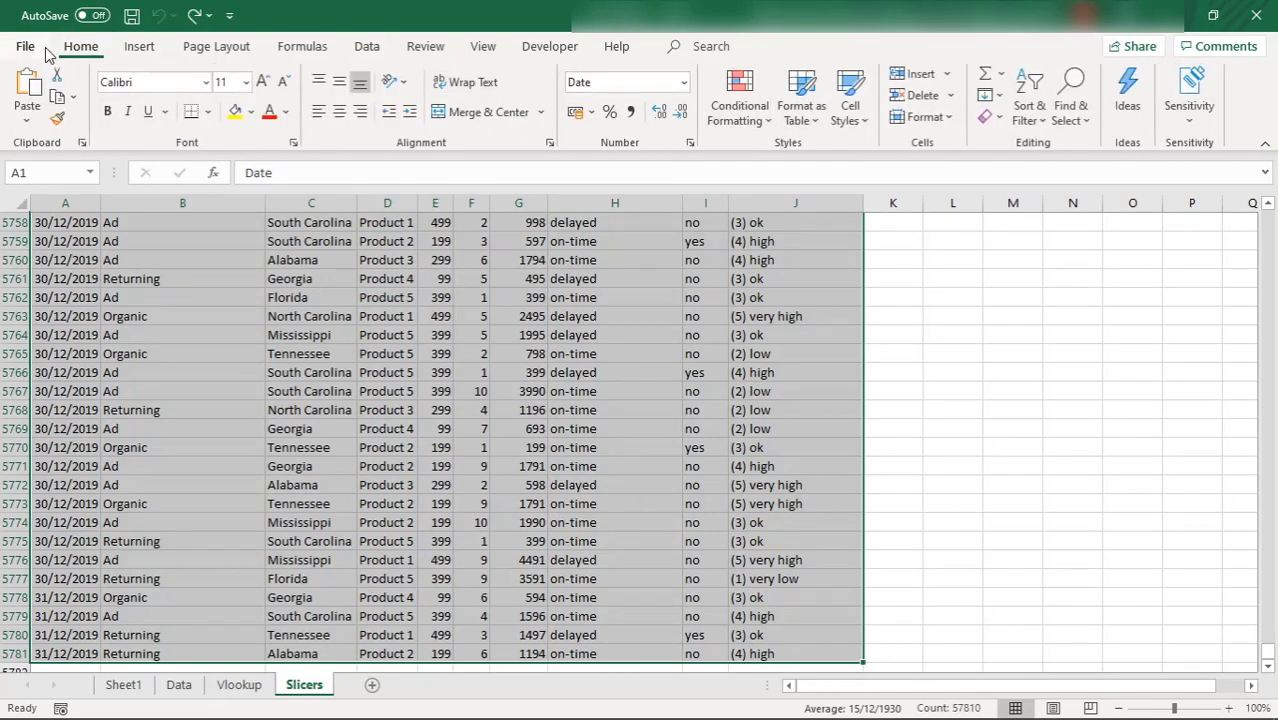
click(808, 110)
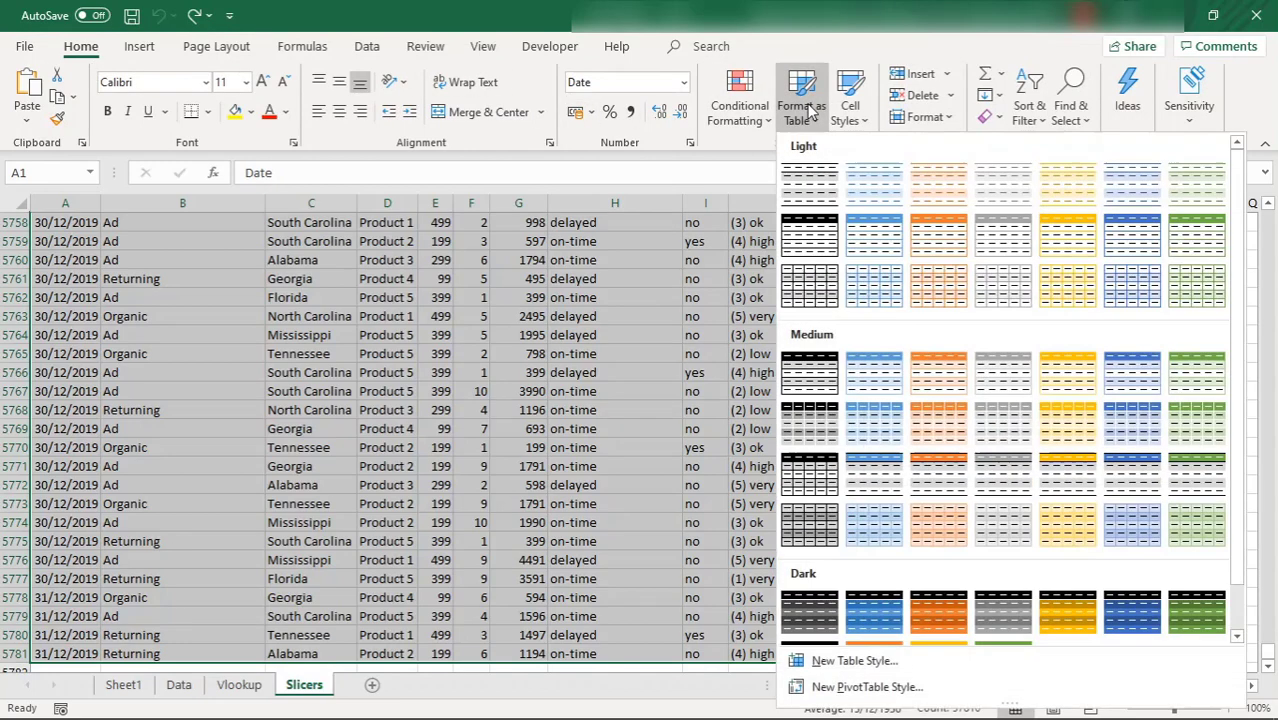
key(Escape)
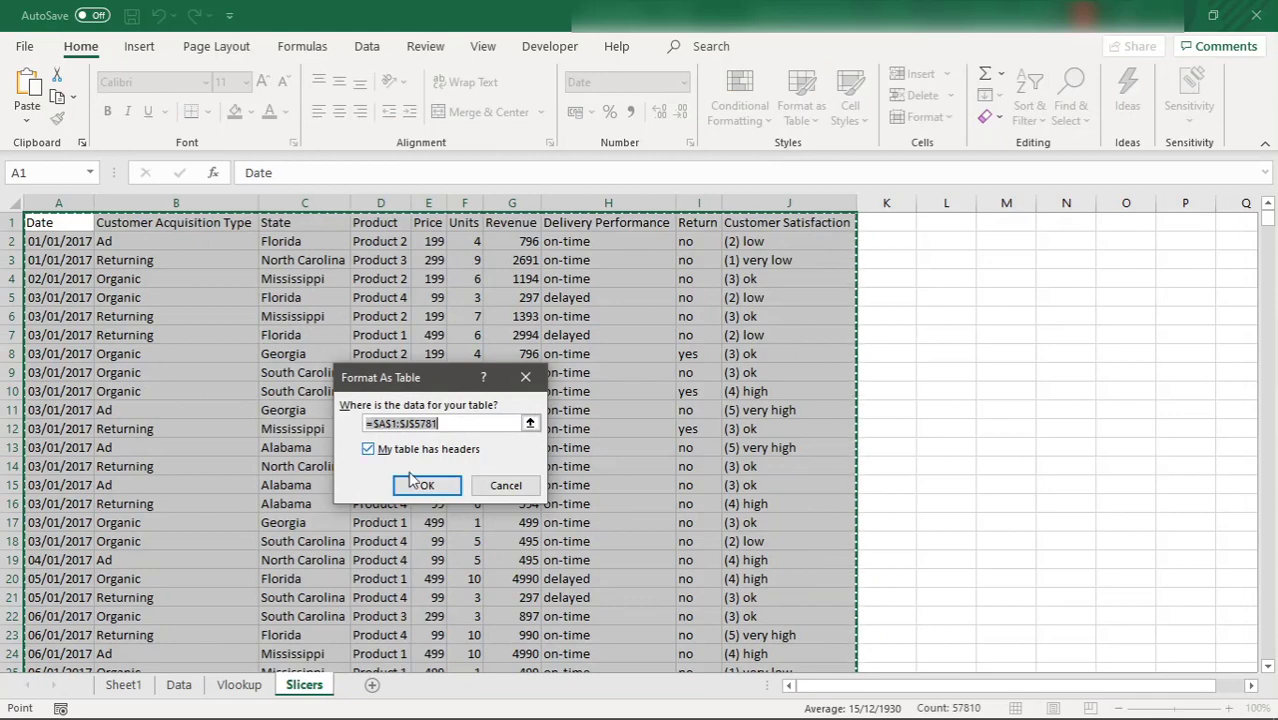
click(420, 485)
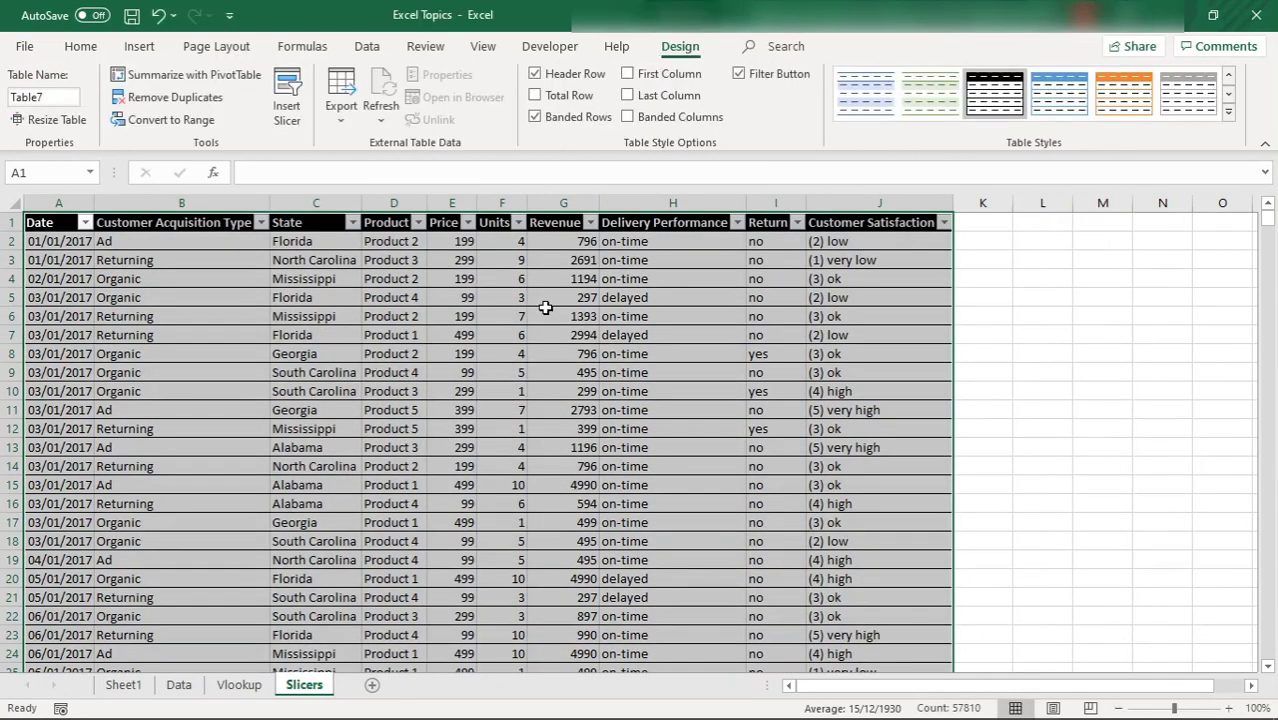
Insert slicers for State, Product, Delivery Performance and Customer Satisfaction into the table
click(139, 47)
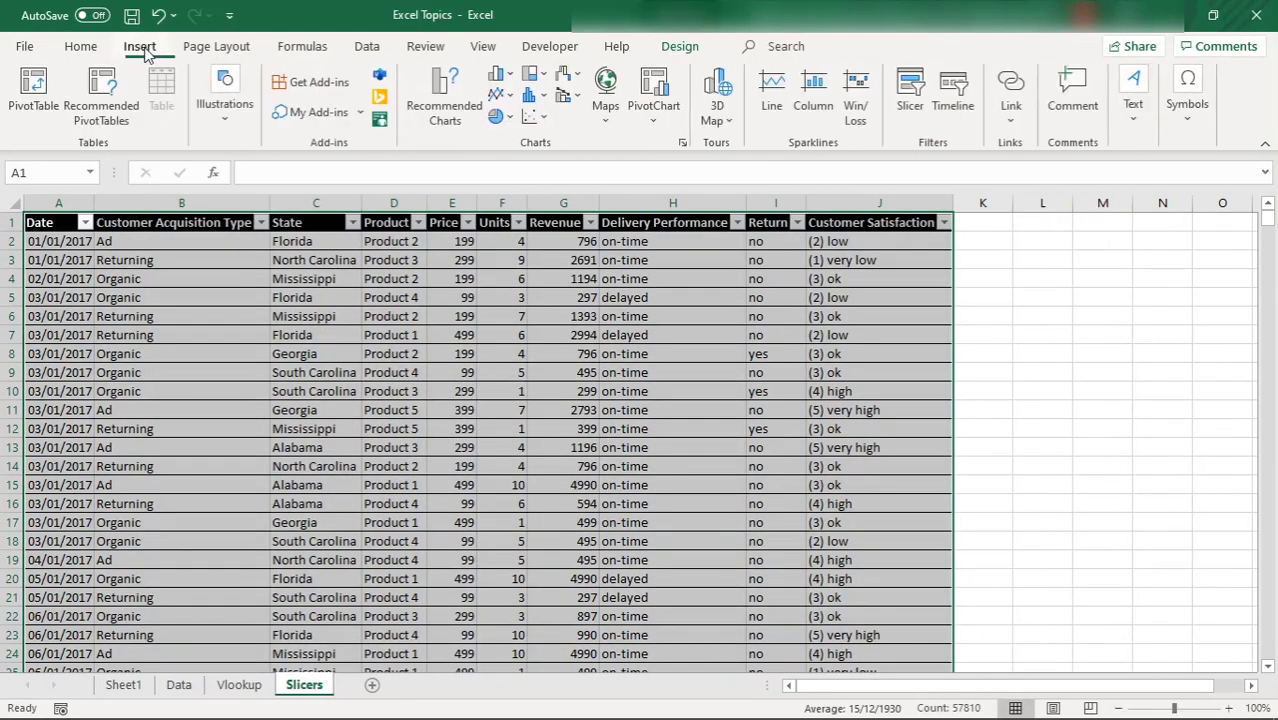
click(902, 108)
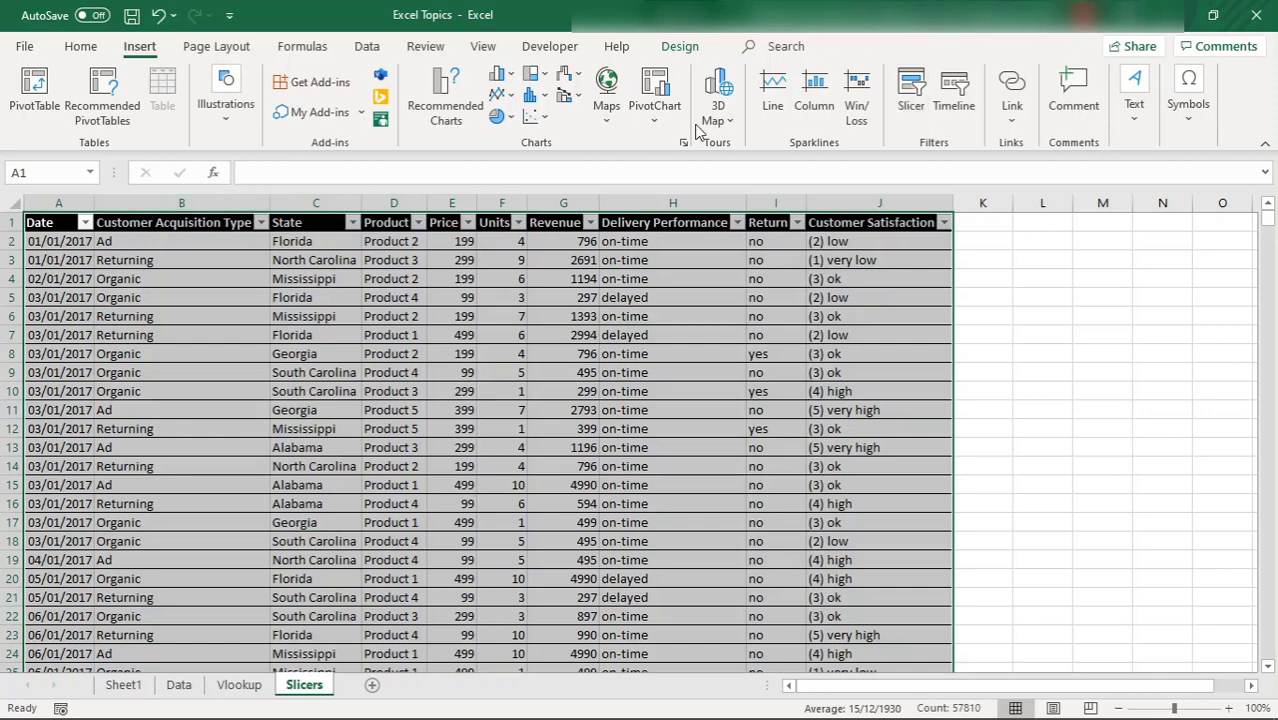
click(920, 112)
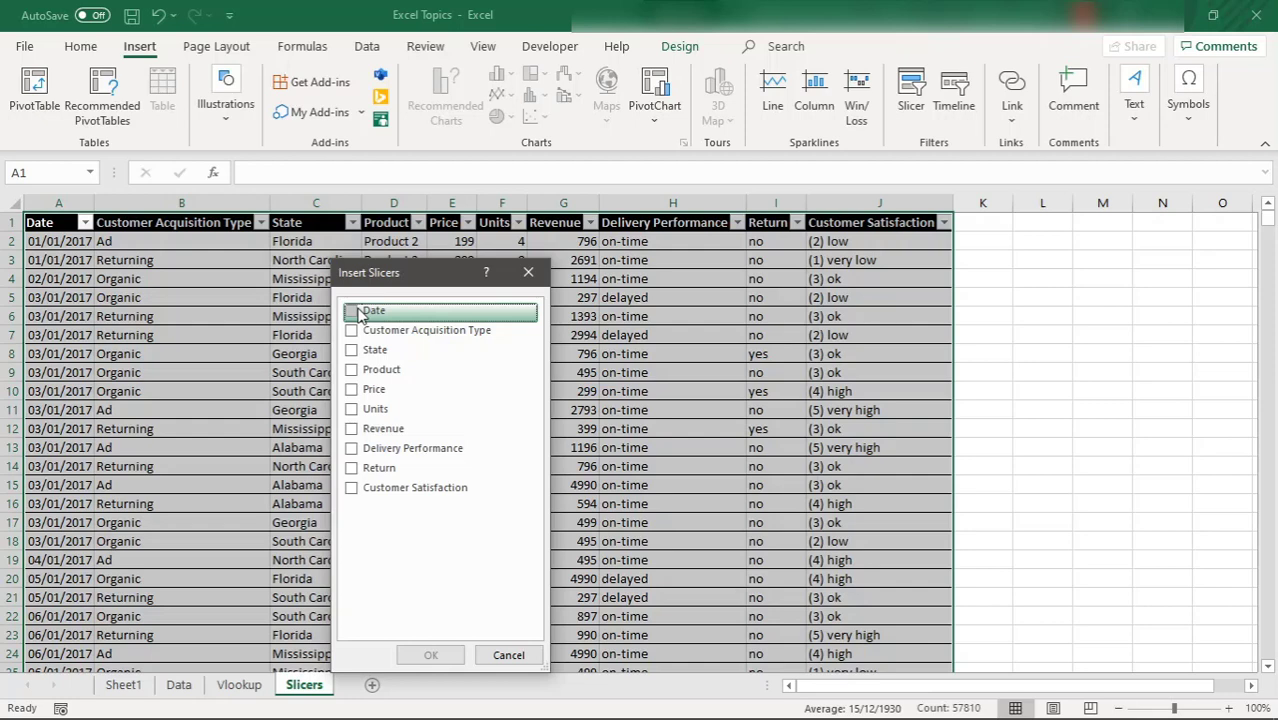
click(351, 372)
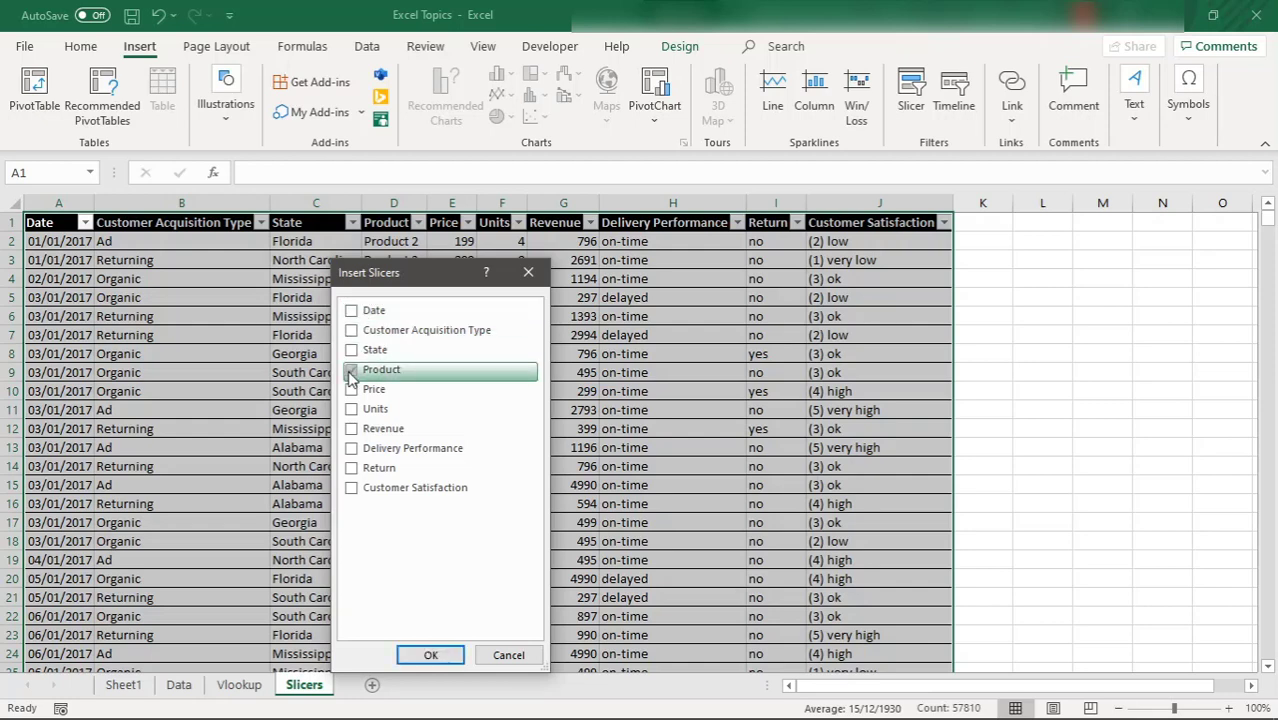
click(351, 350)
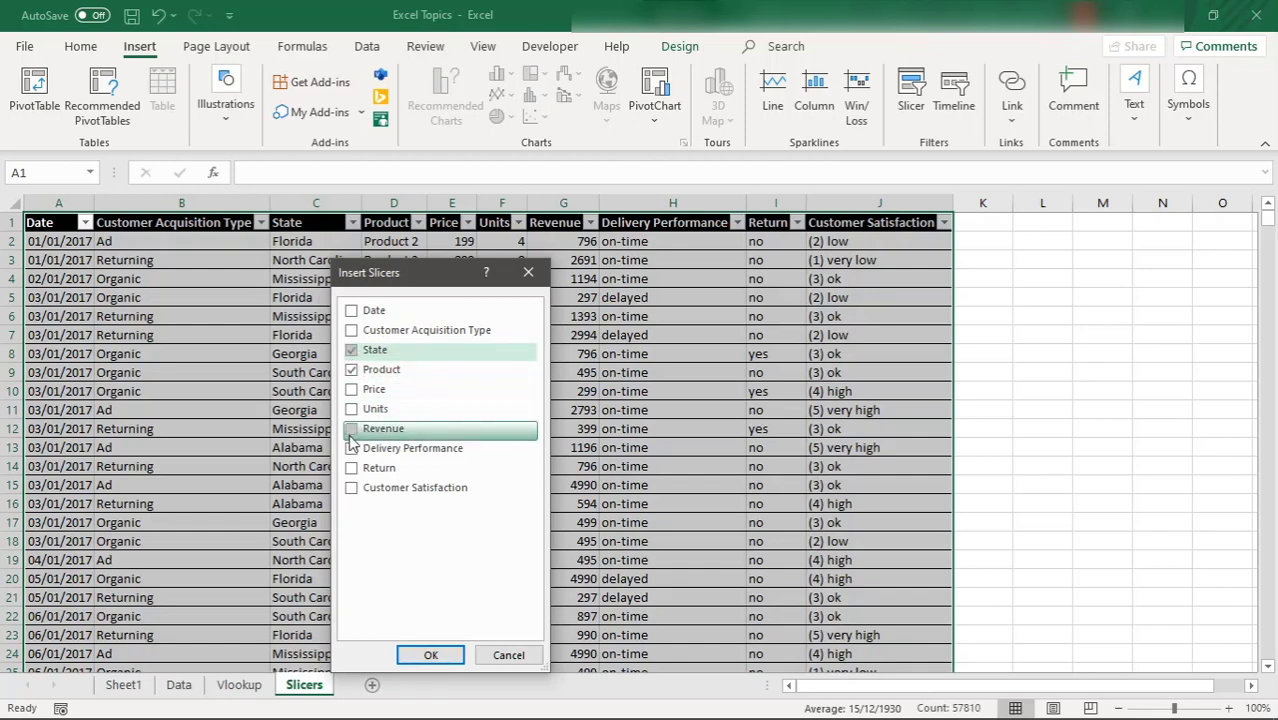
click(352, 494)
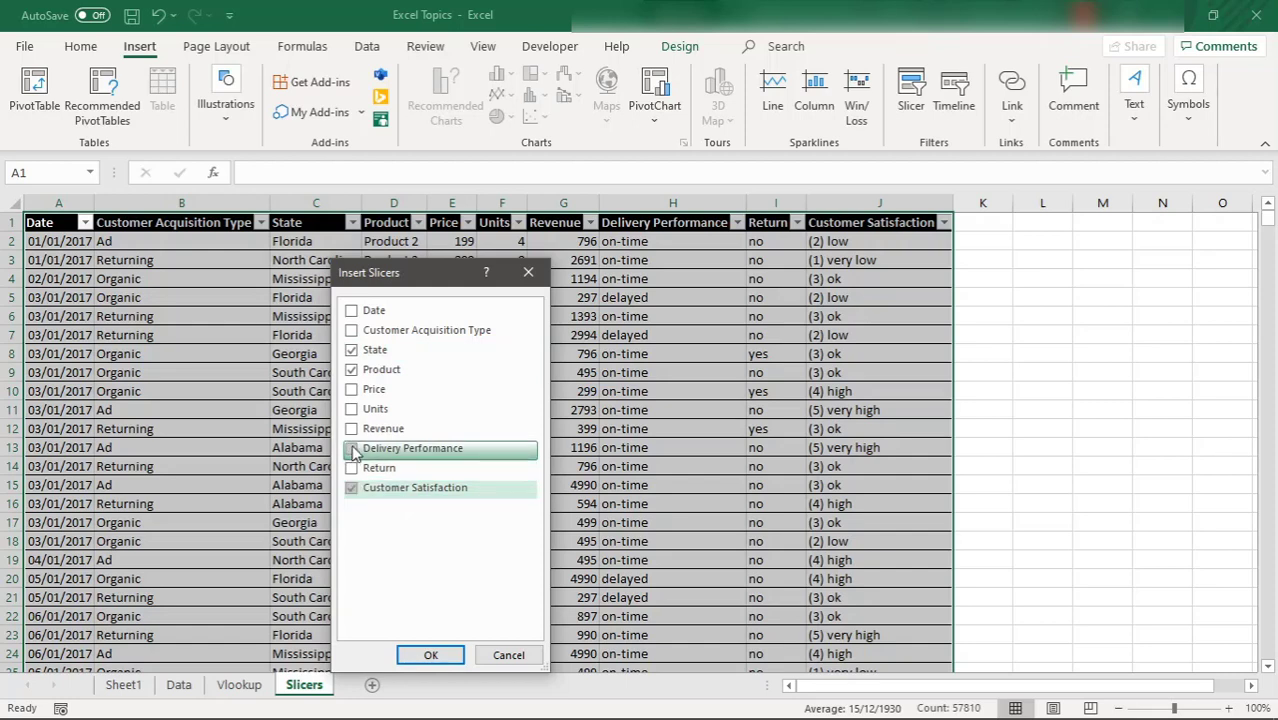
click(352, 455)
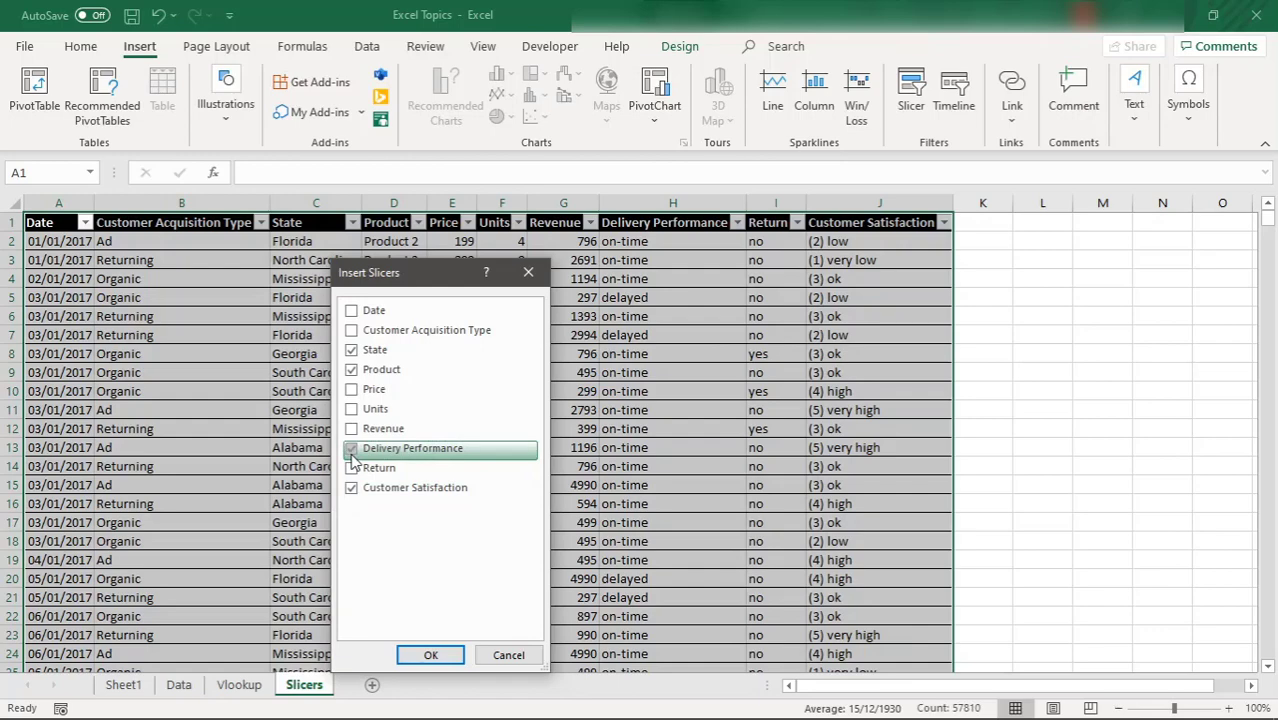
click(443, 653)
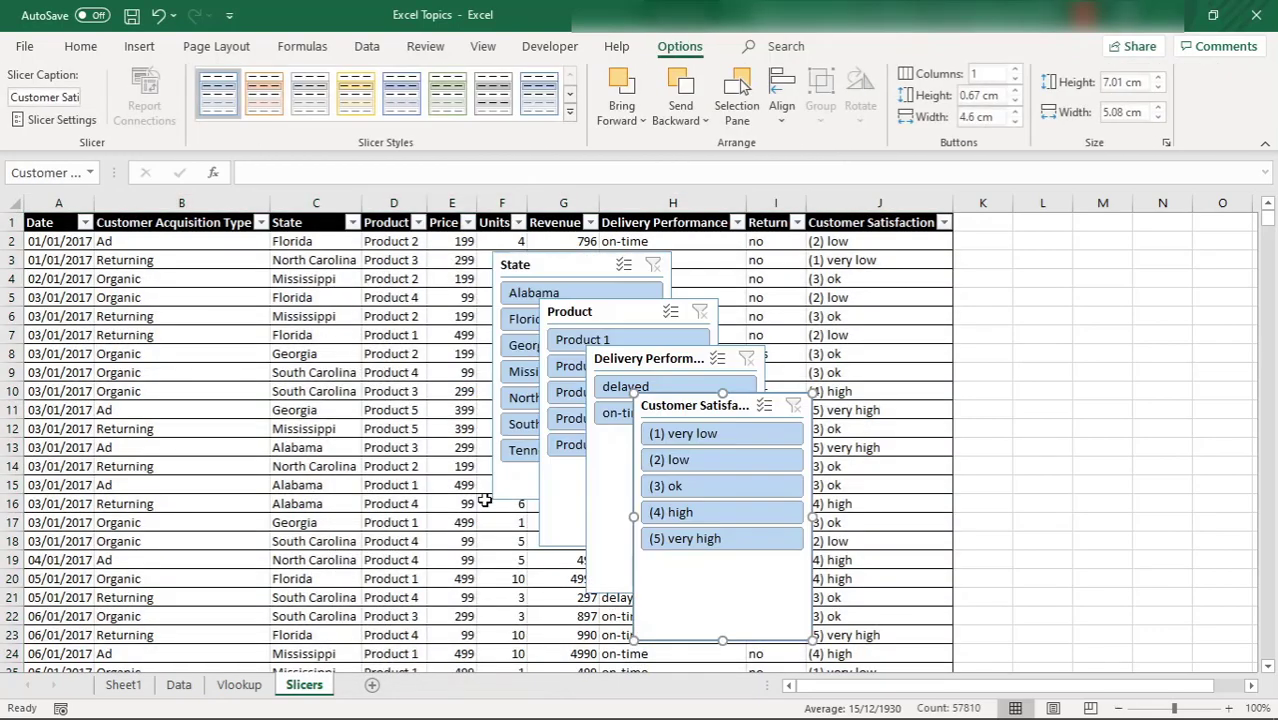
Arrange the State, Product, Delivery Performance and Customer Satisfaction slicers side by side in one row without overlap
drag(507, 266, 178, 300)
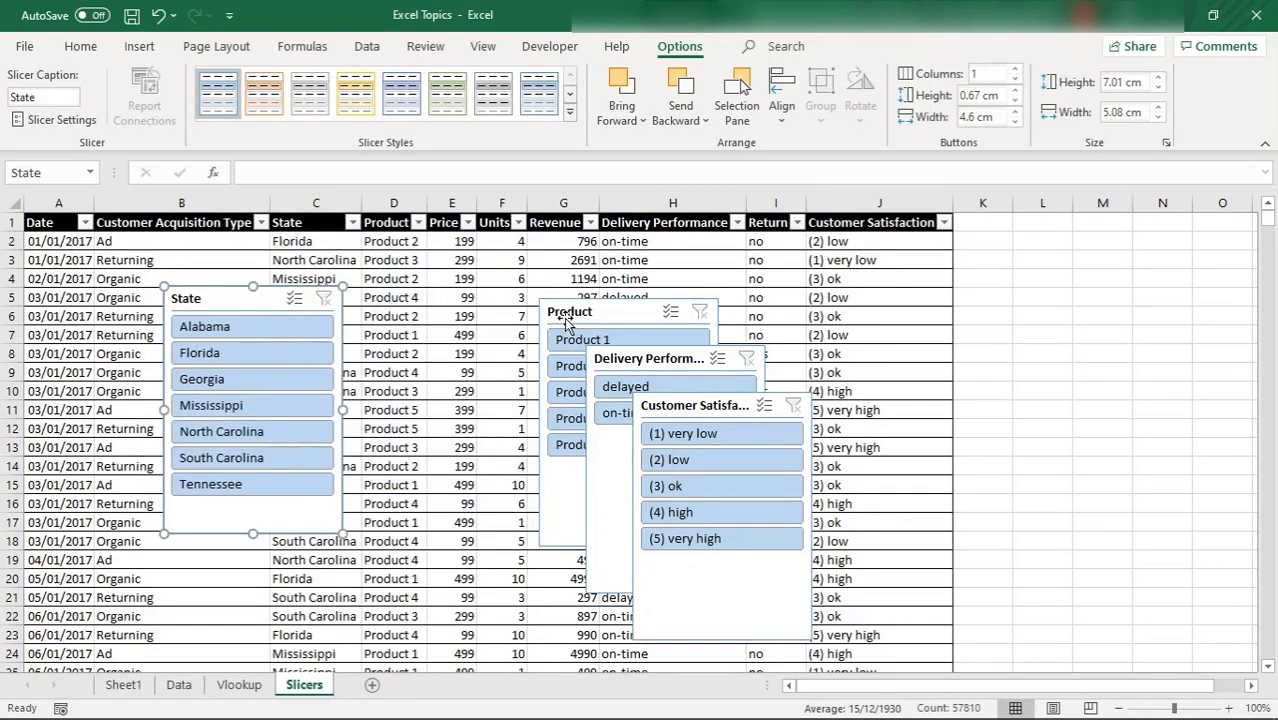
drag(566, 320, 372, 304)
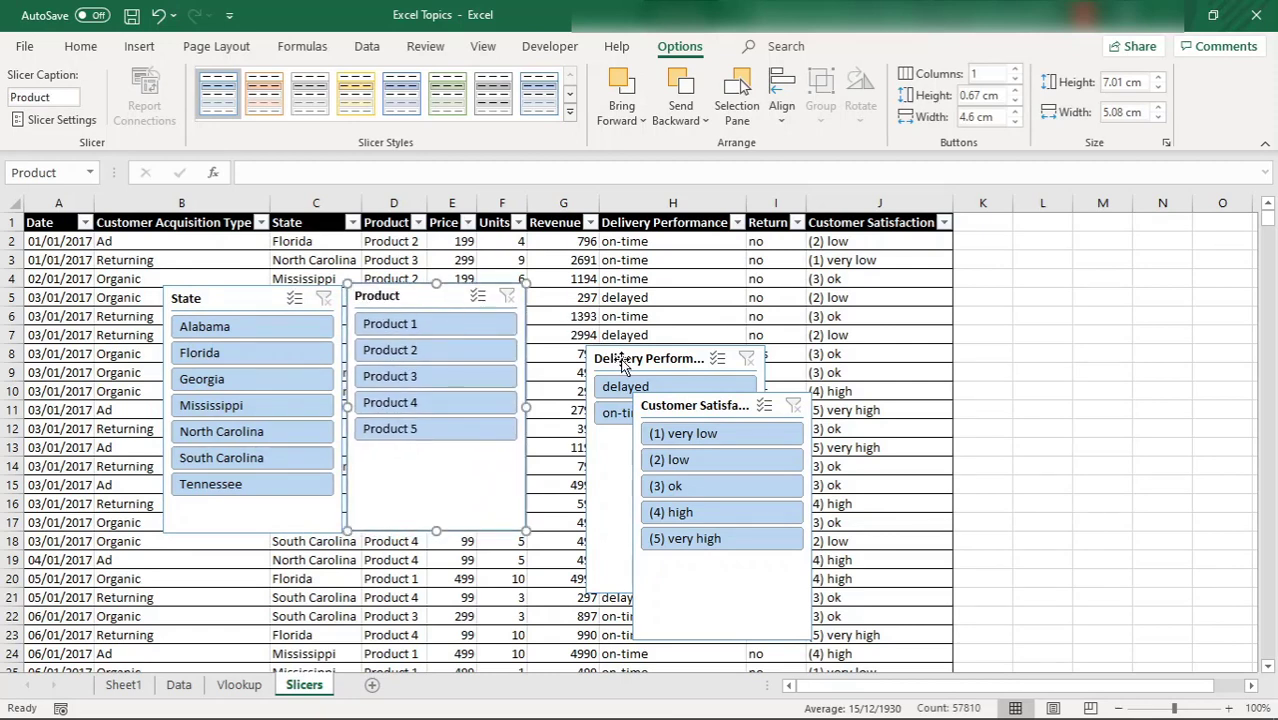
drag(620, 365, 567, 293)
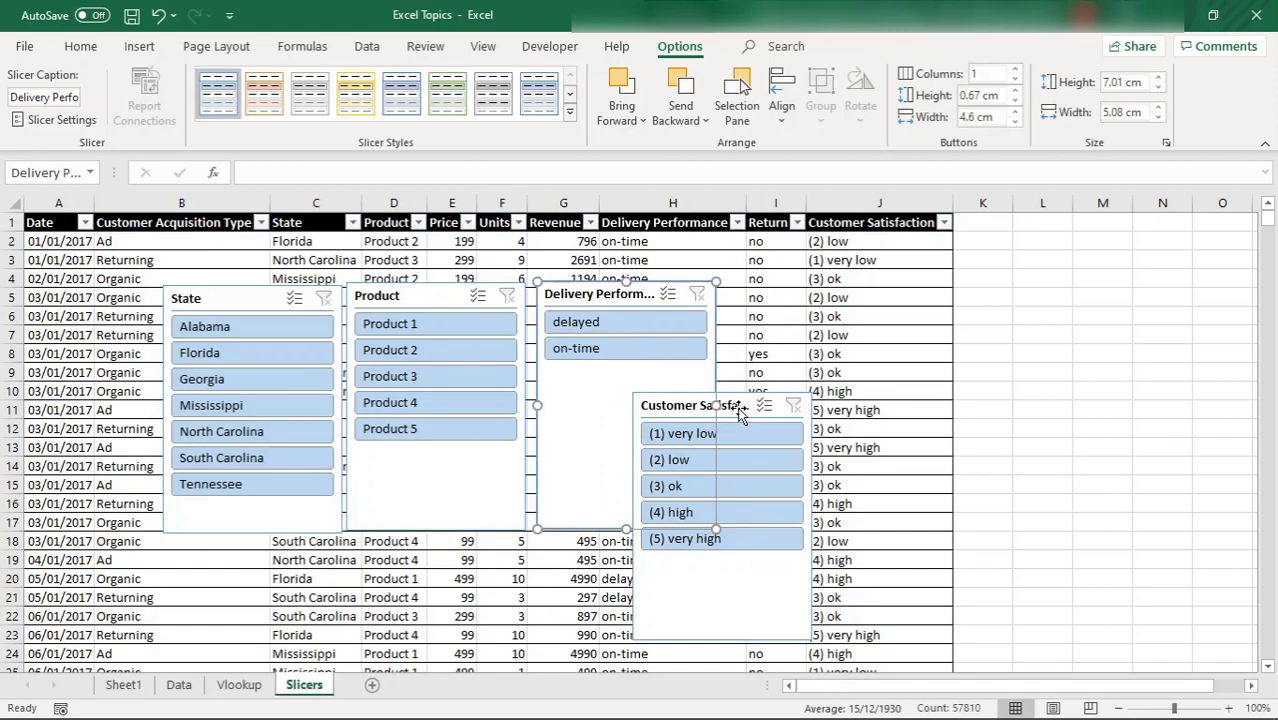
drag(740, 415, 833, 302)
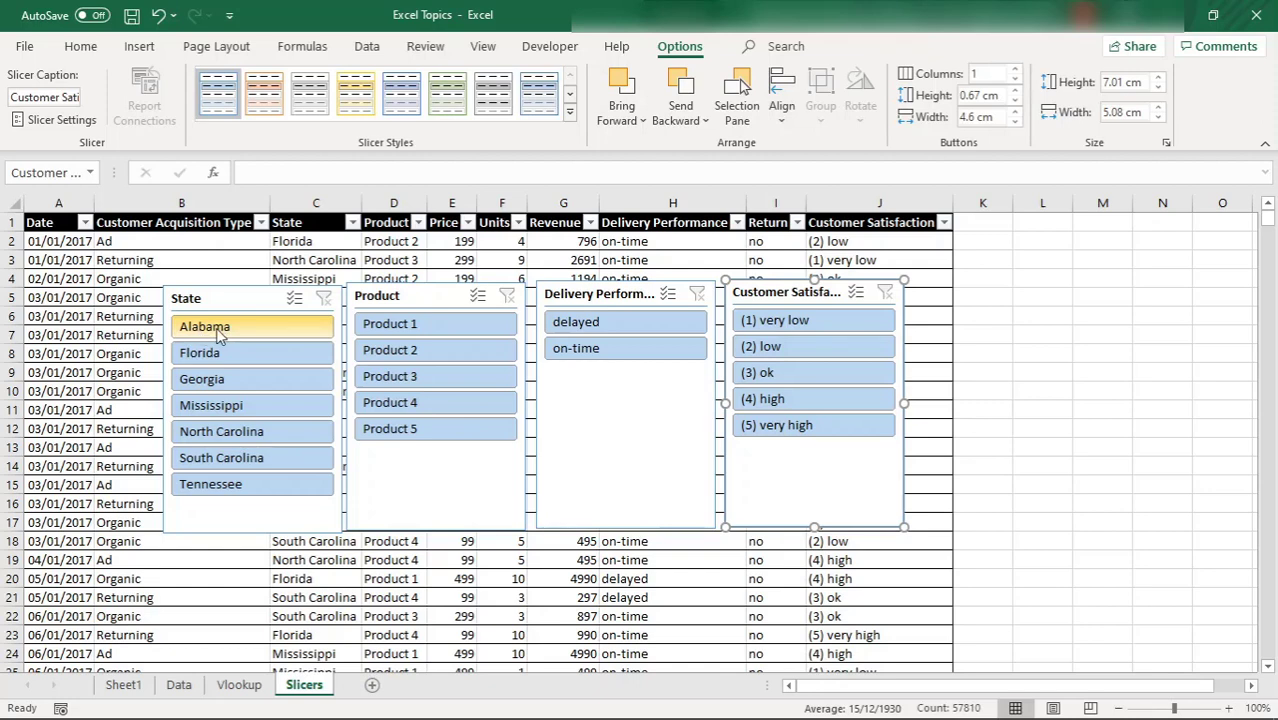
Filter the table to Alabama and switch the delivery performance filter from on-time to delayed
click(216, 327)
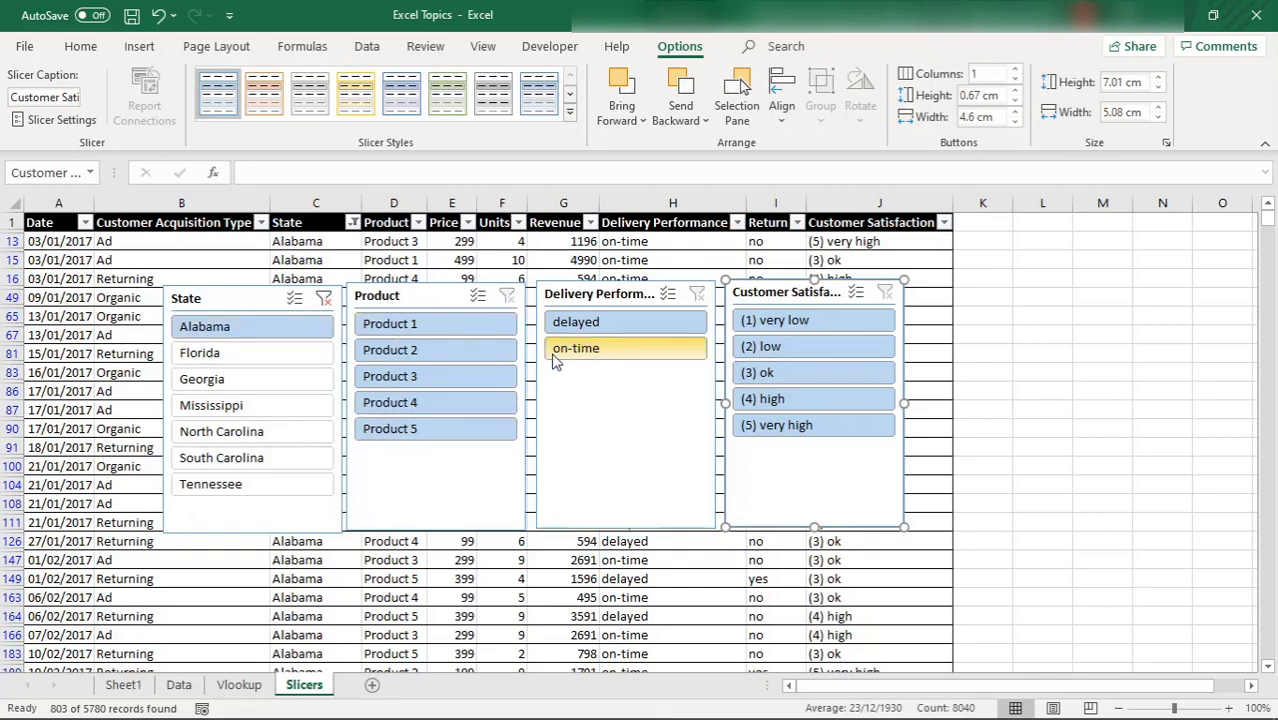
click(608, 347)
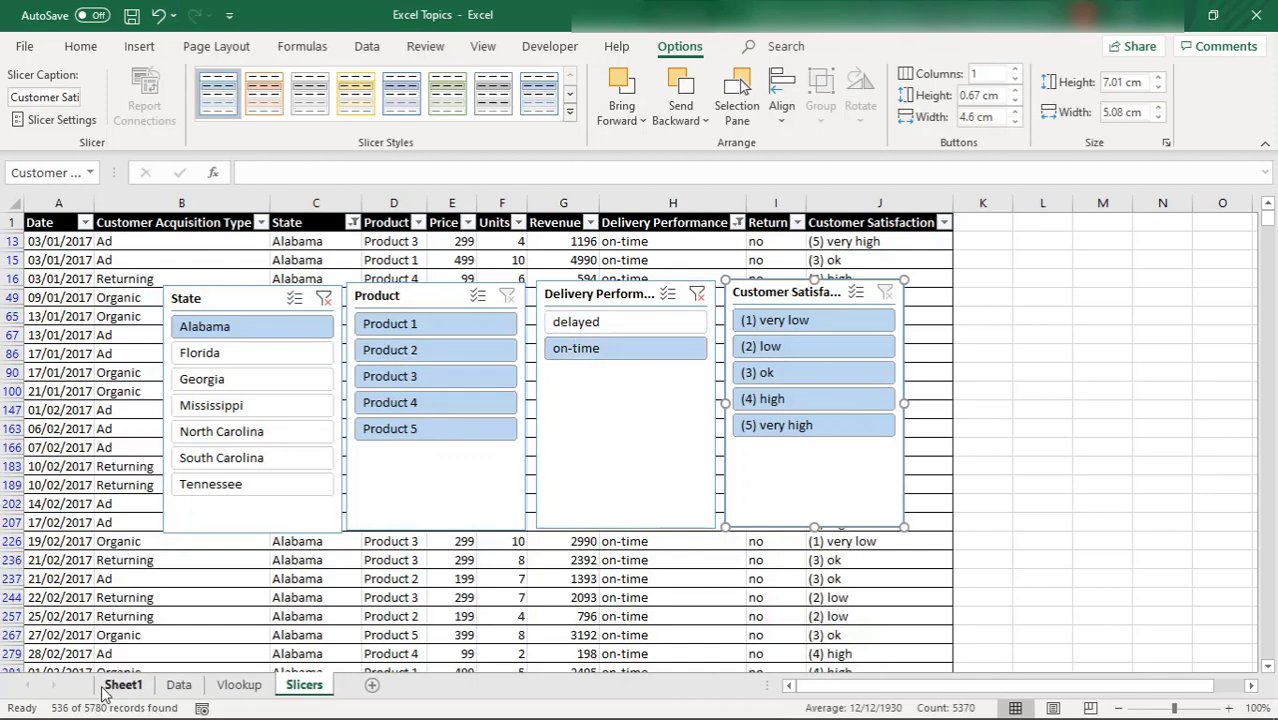
click(595, 323)
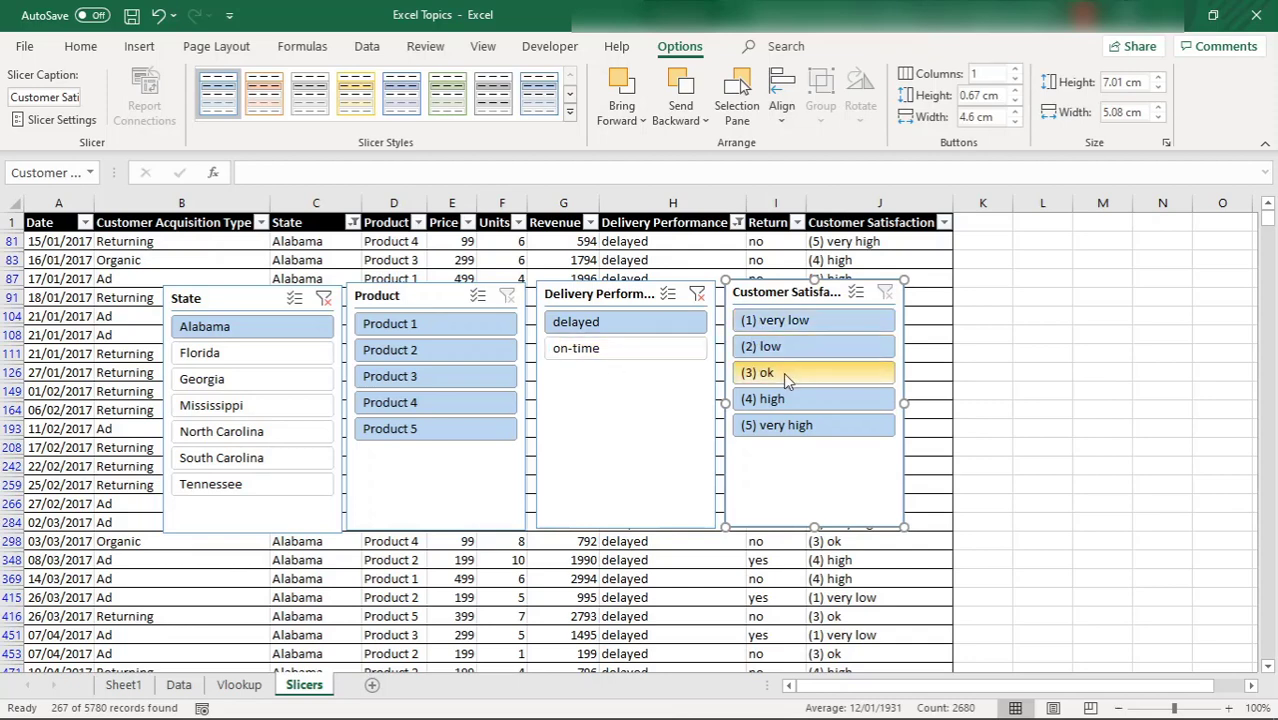
Filter customer satisfaction by each rating from (5) very high down to (1) very low, and switch delivery performance to on-time
click(777, 427)
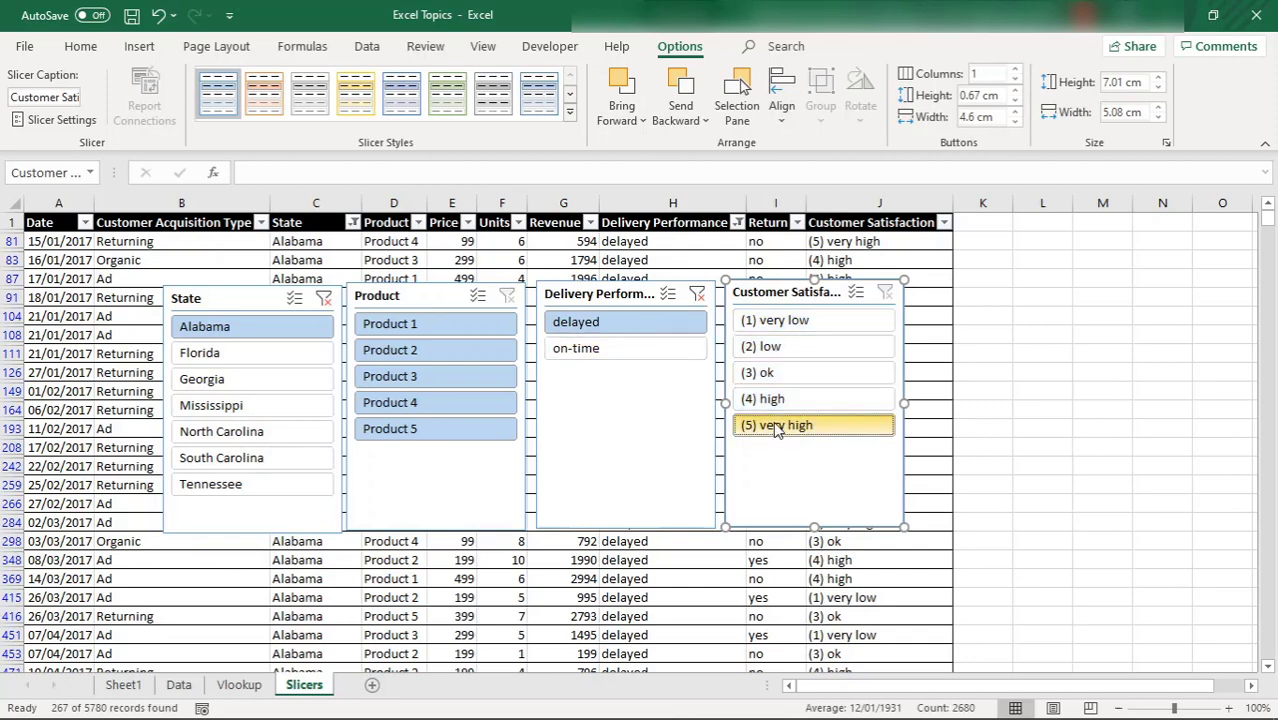
click(775, 400)
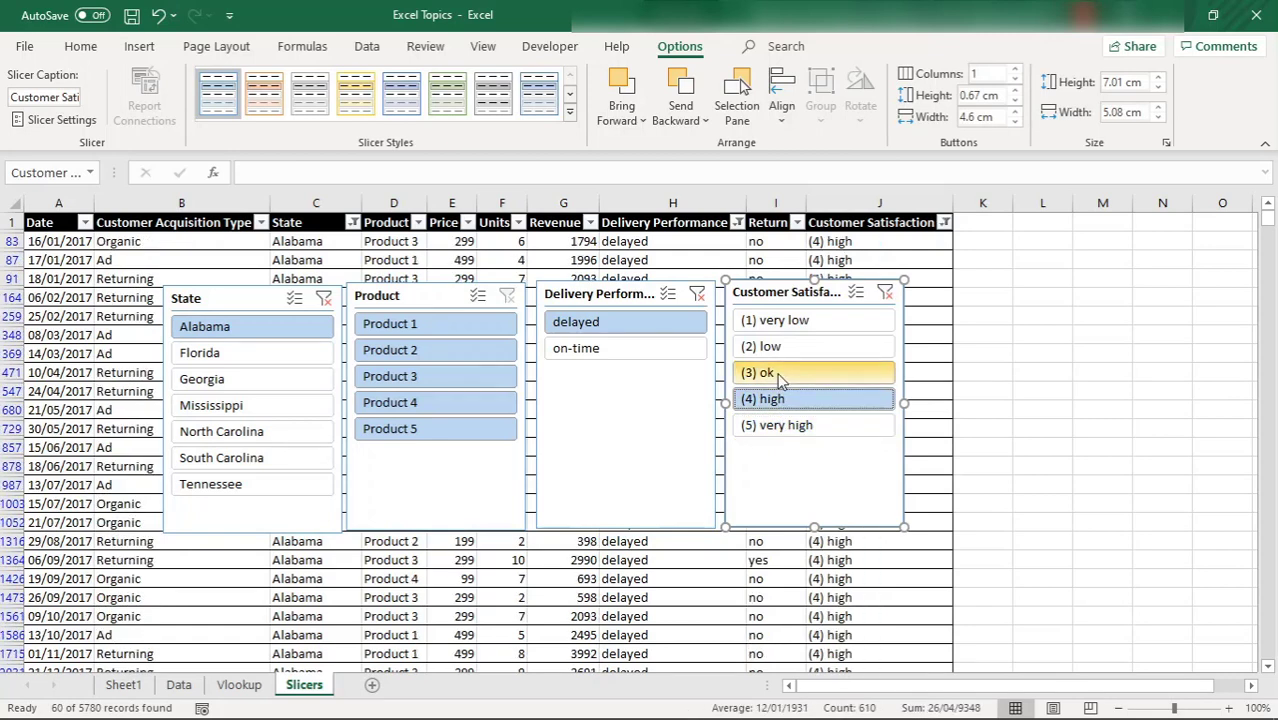
click(780, 376)
click(790, 347)
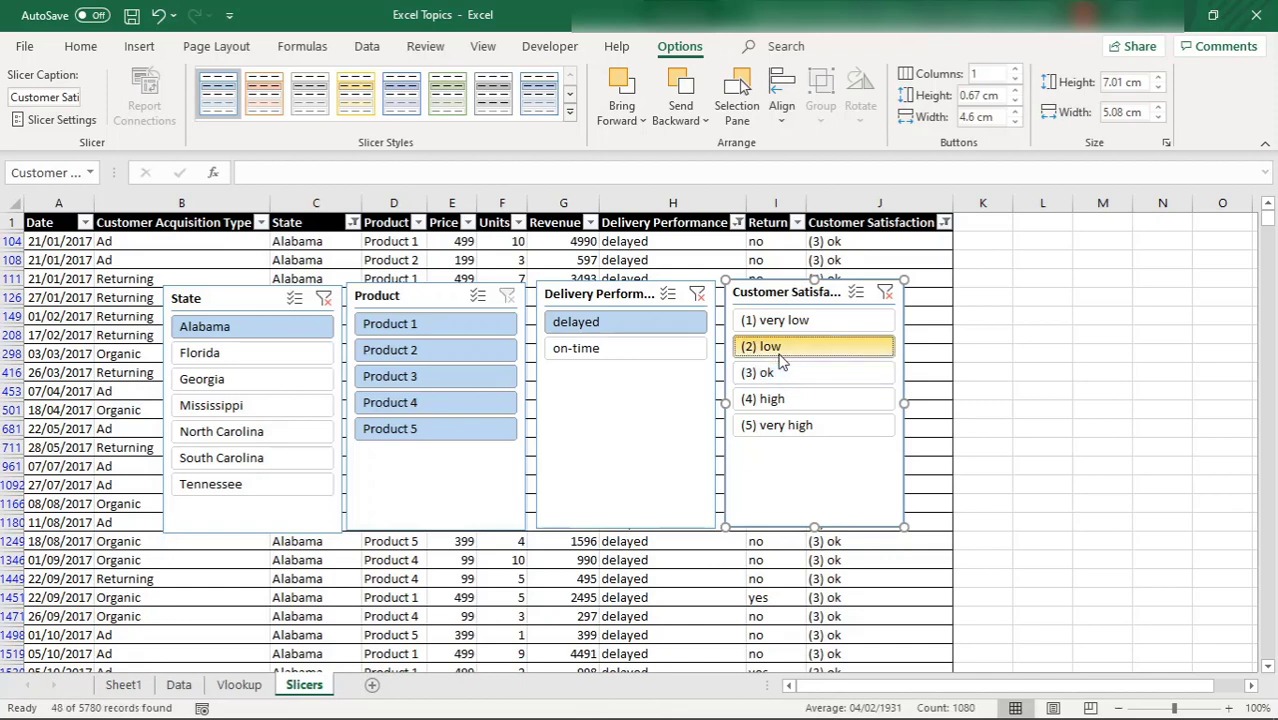
click(797, 326)
click(614, 349)
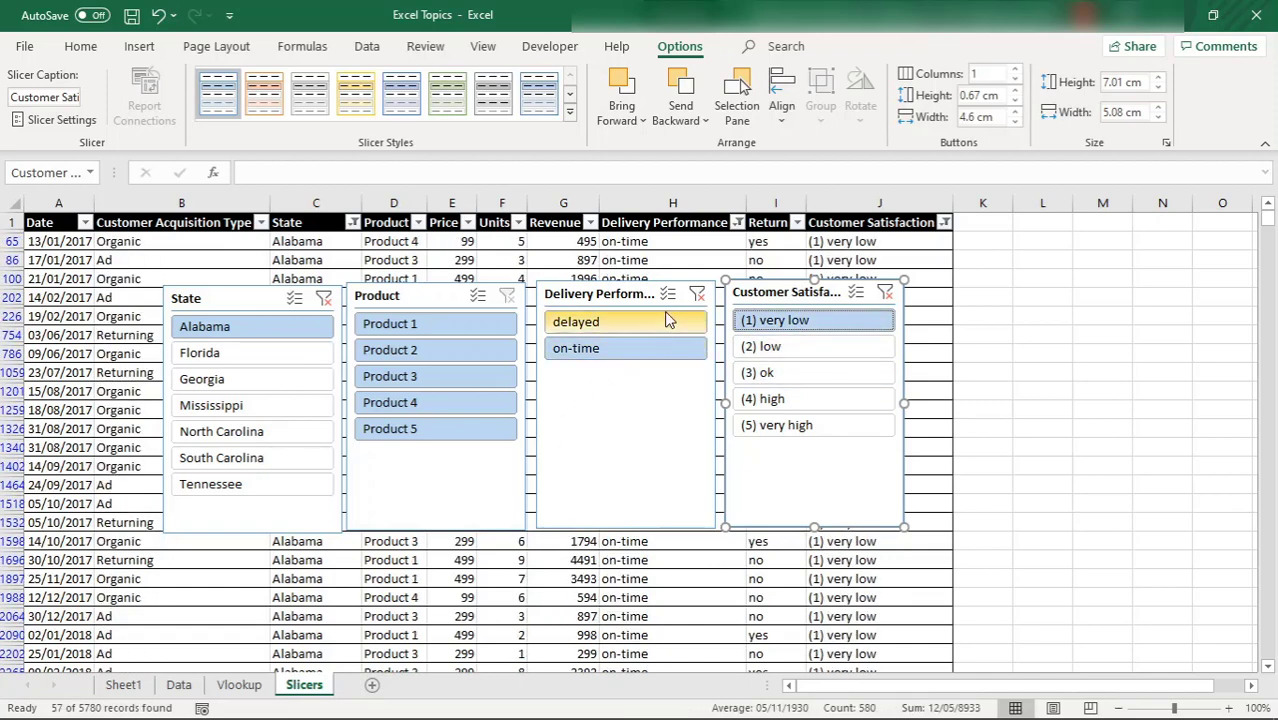
Clear the filters on the Delivery Performance, Customer Satisfaction and State slicers
click(694, 298)
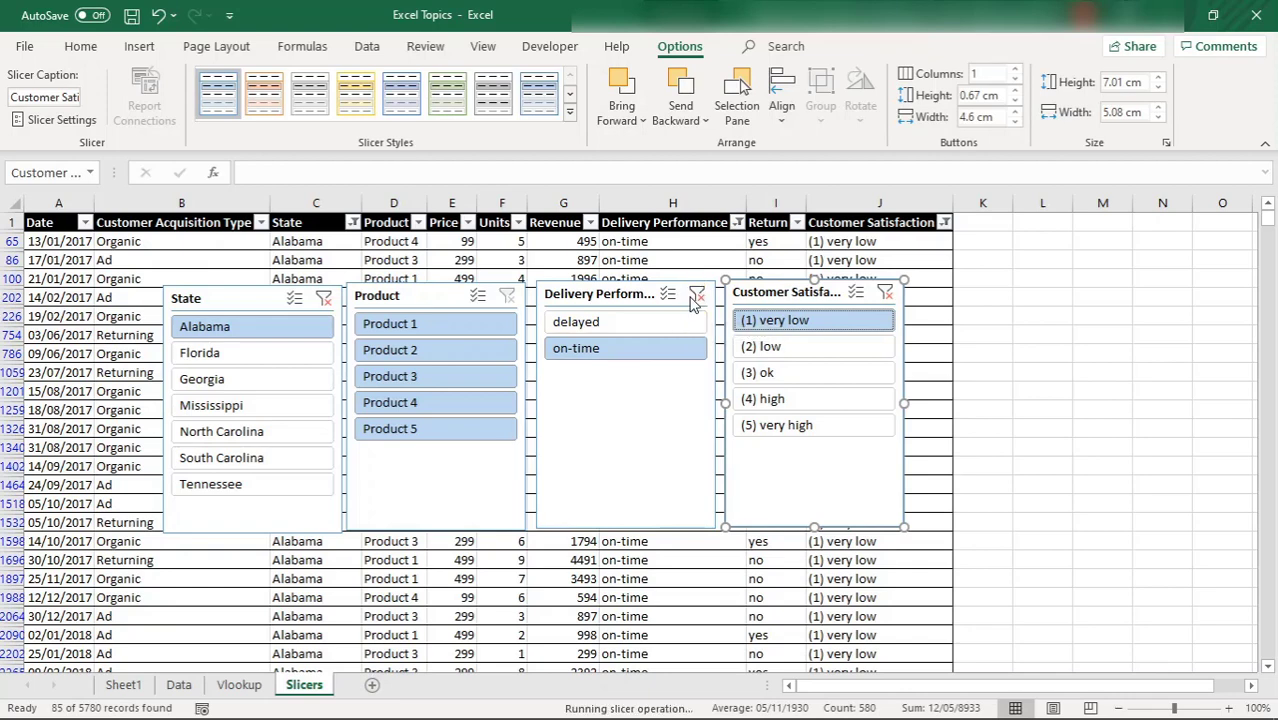
click(886, 296)
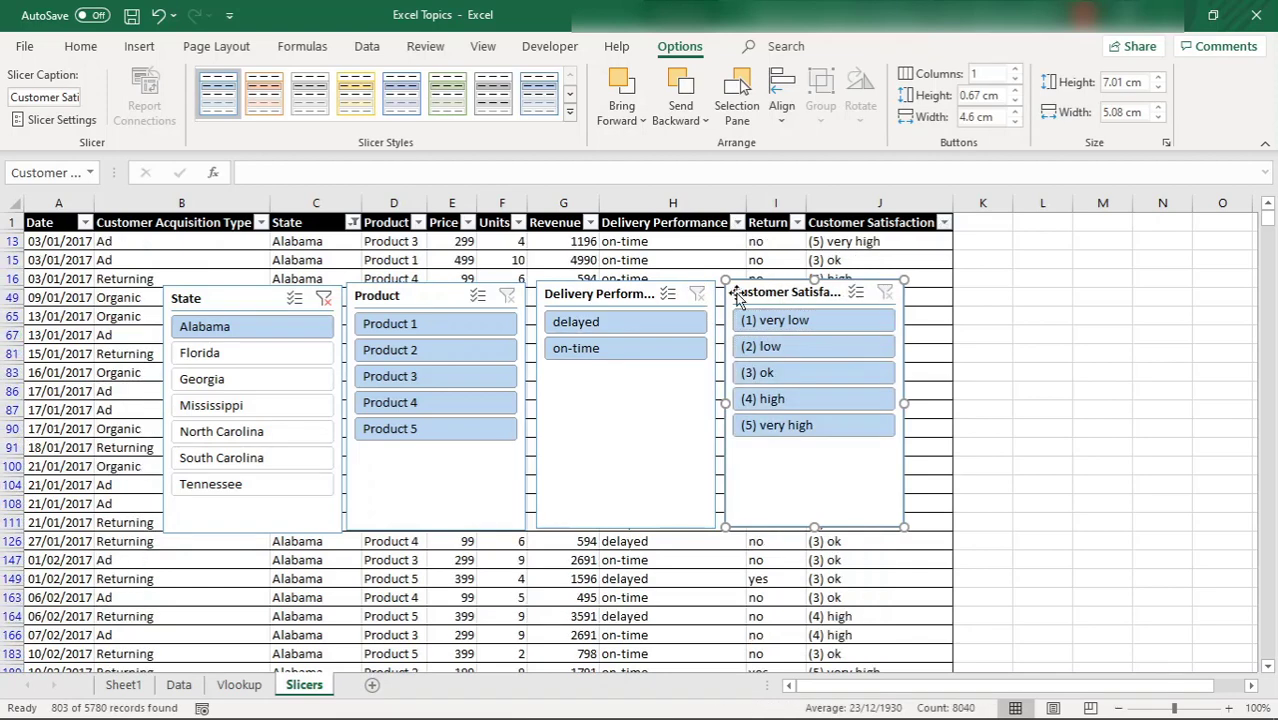
click(325, 299)
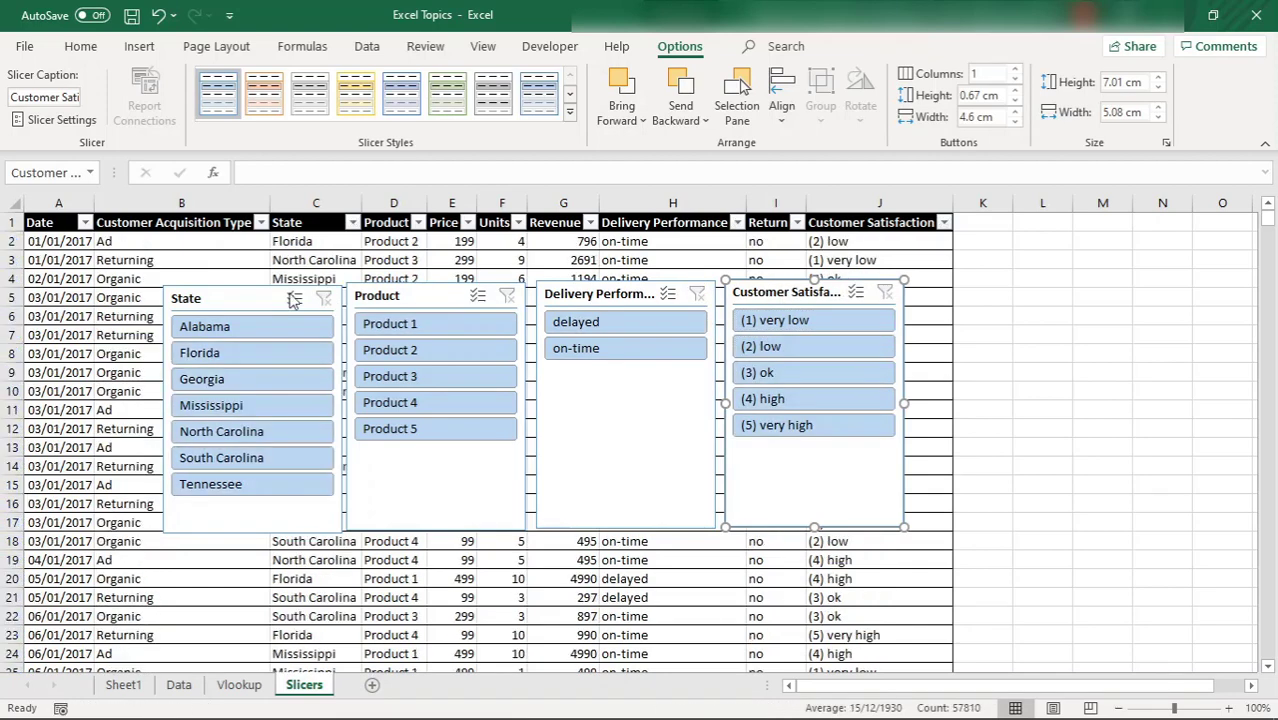
Turn on multi-select for the Customer Satisfaction slicer to filter by (1) very low and (2) low together, and clear that filter
click(790, 321)
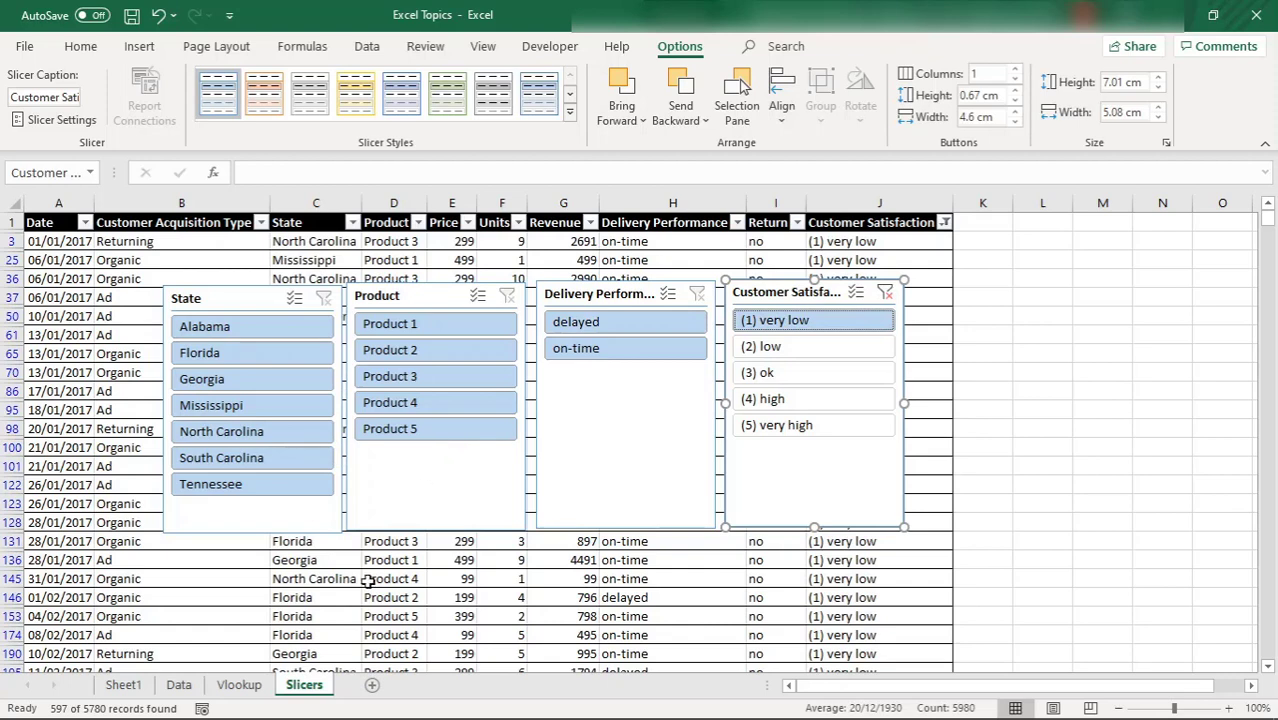
click(856, 295)
click(772, 346)
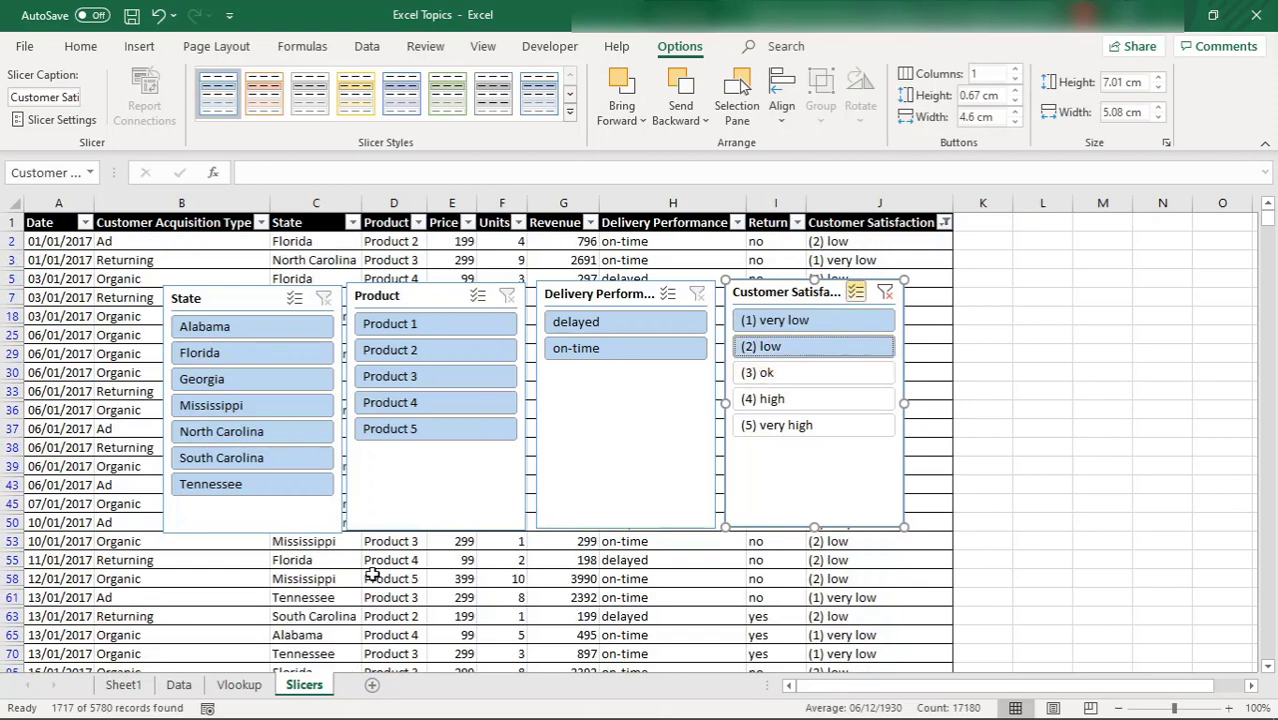
click(885, 293)
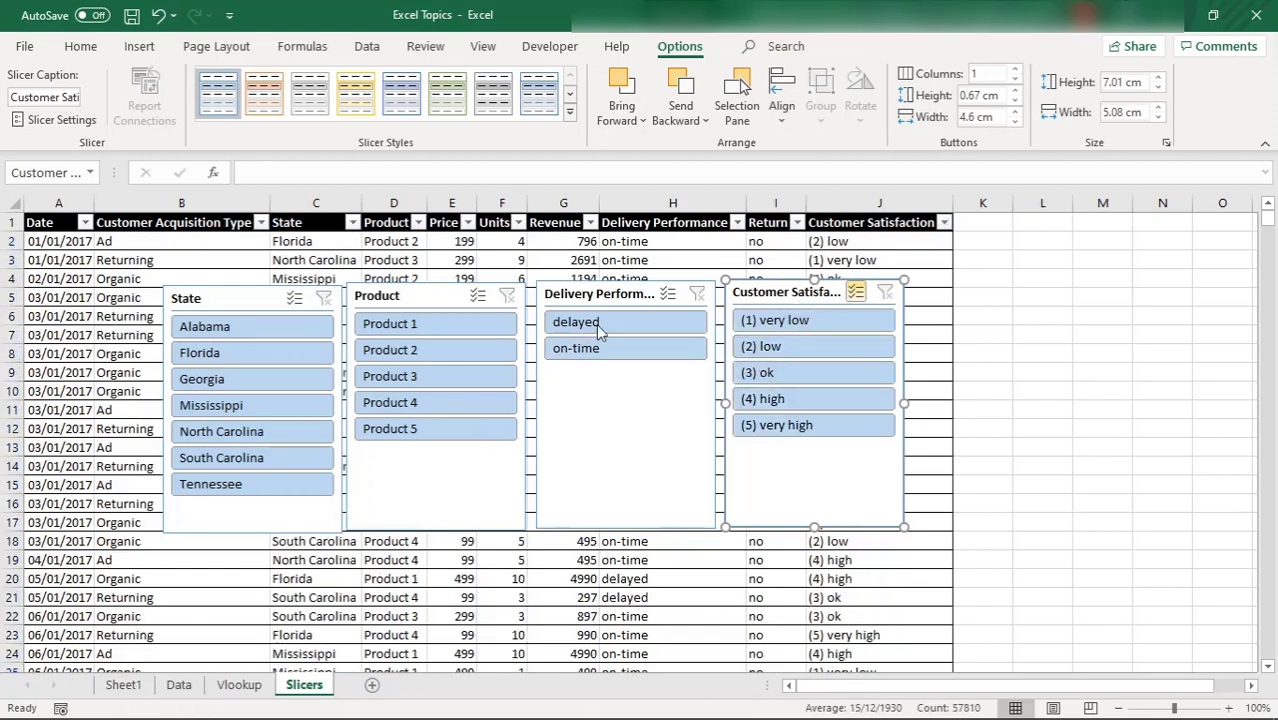